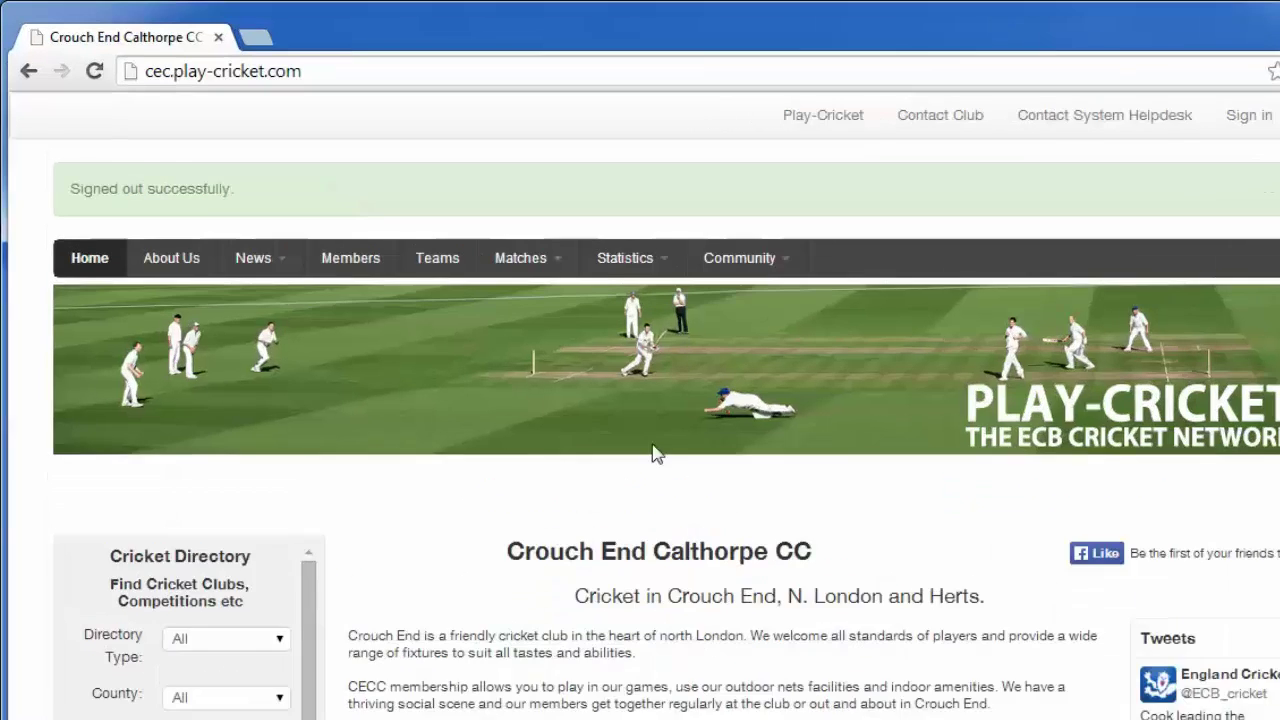
# Sign in to the club site with the prefilled username and password, and dismiss the browser's offer to save the password.
pyautogui.click(316, 73)
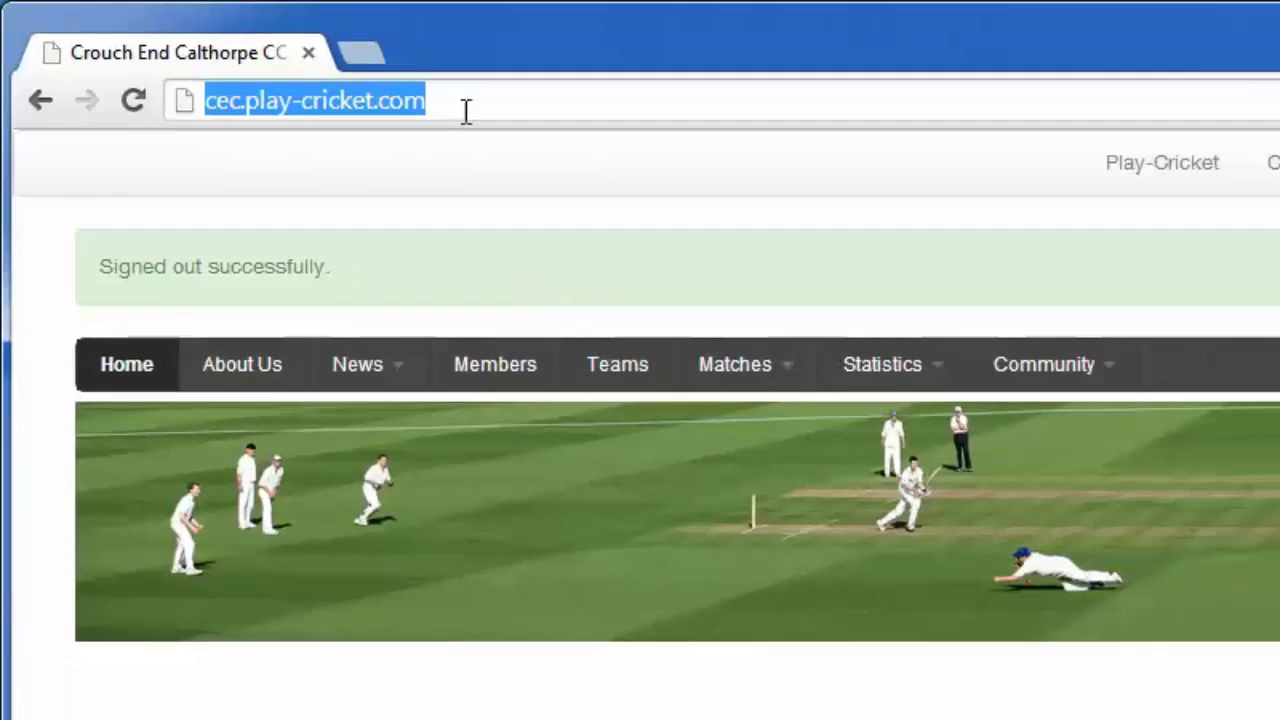
pyautogui.click(575, 140)
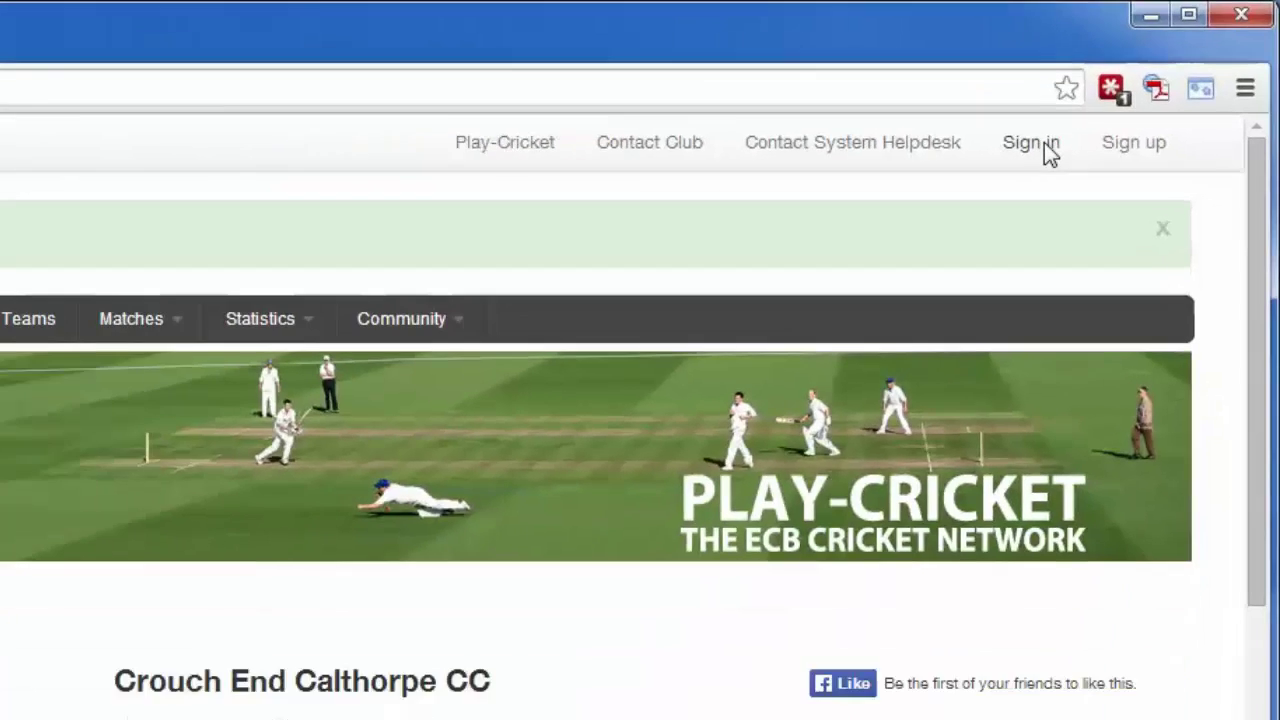
pyautogui.click(1040, 146)
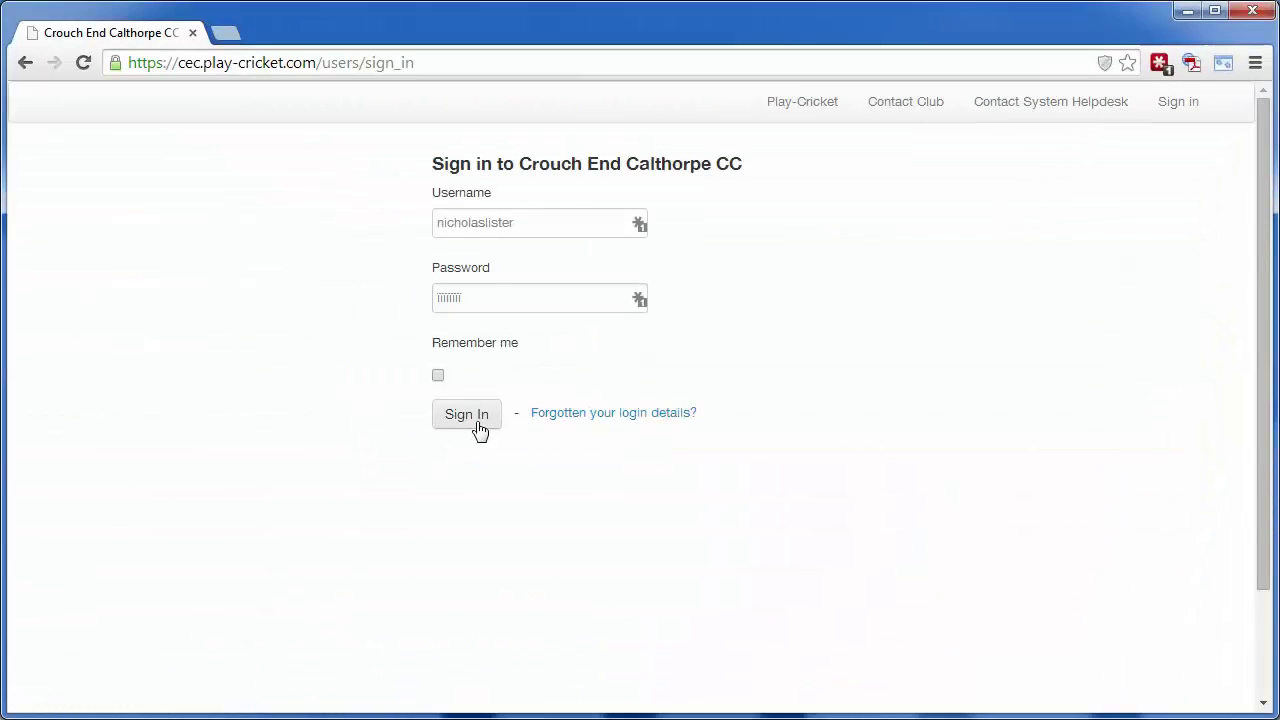
pyautogui.click(483, 426)
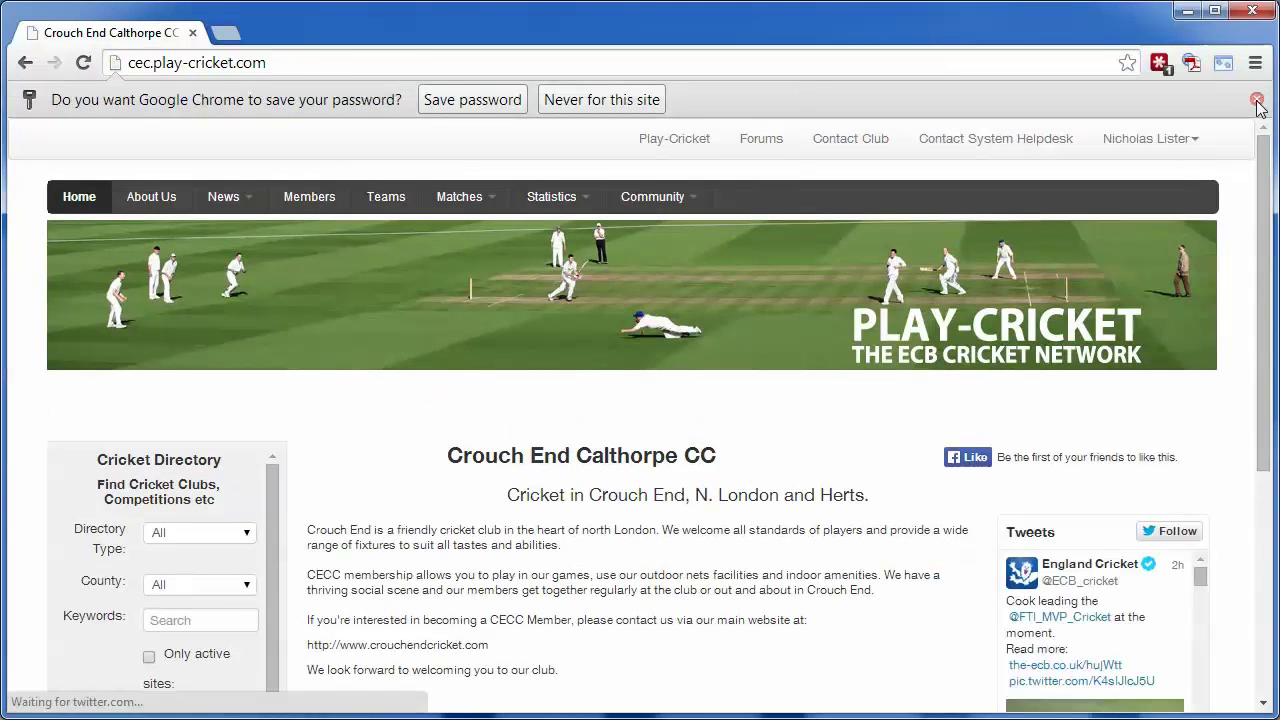
pyautogui.click(1257, 101)
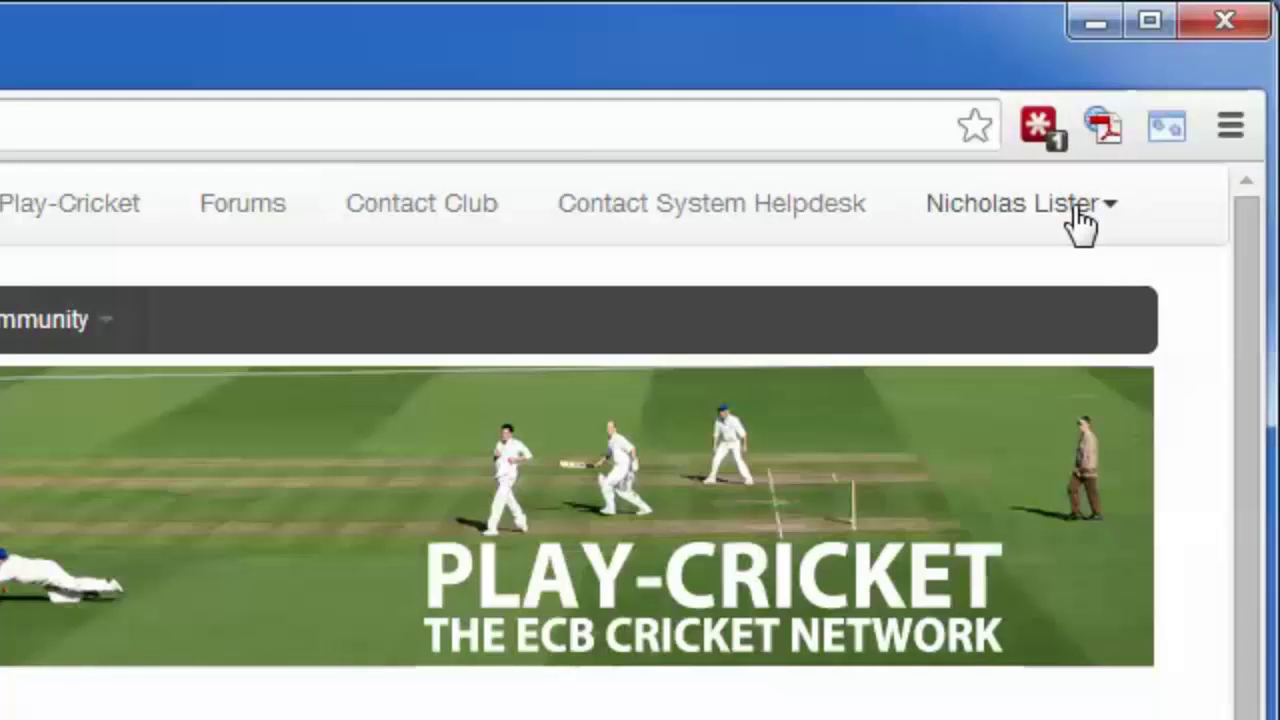
# Enter the site administration from the account options and go to the Results section.
pyautogui.click(1077, 207)
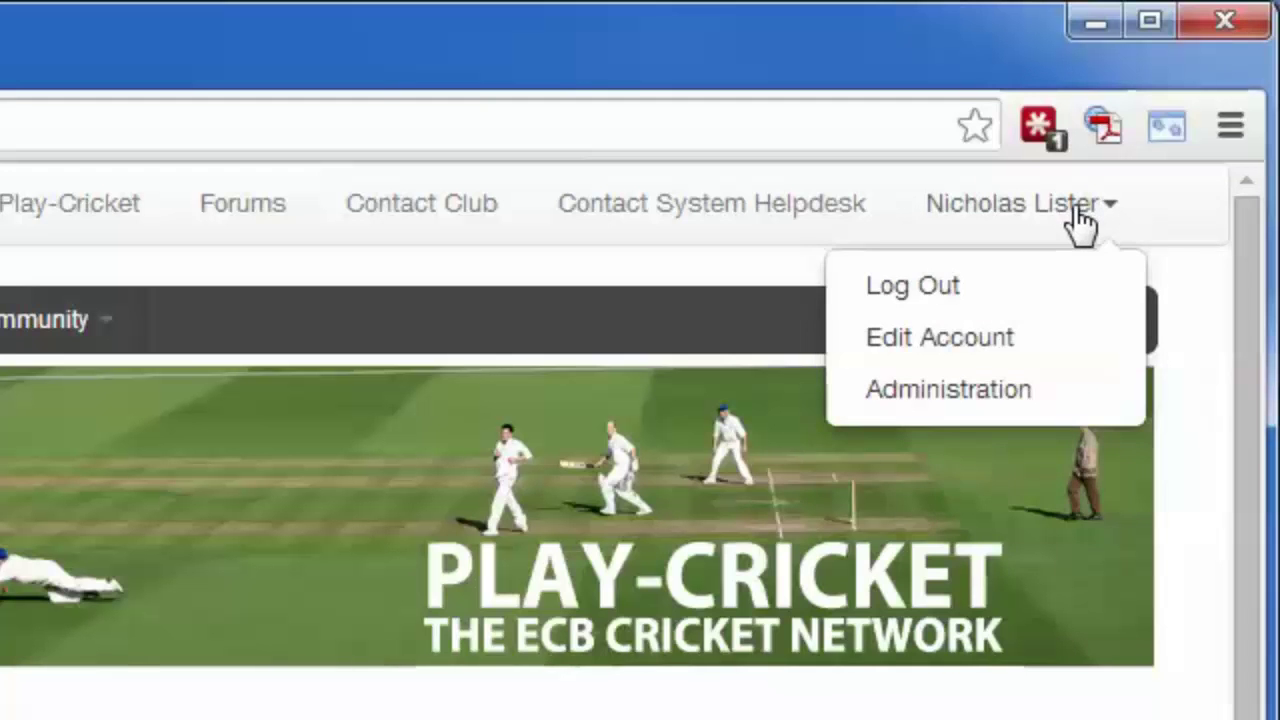
pyautogui.click(994, 392)
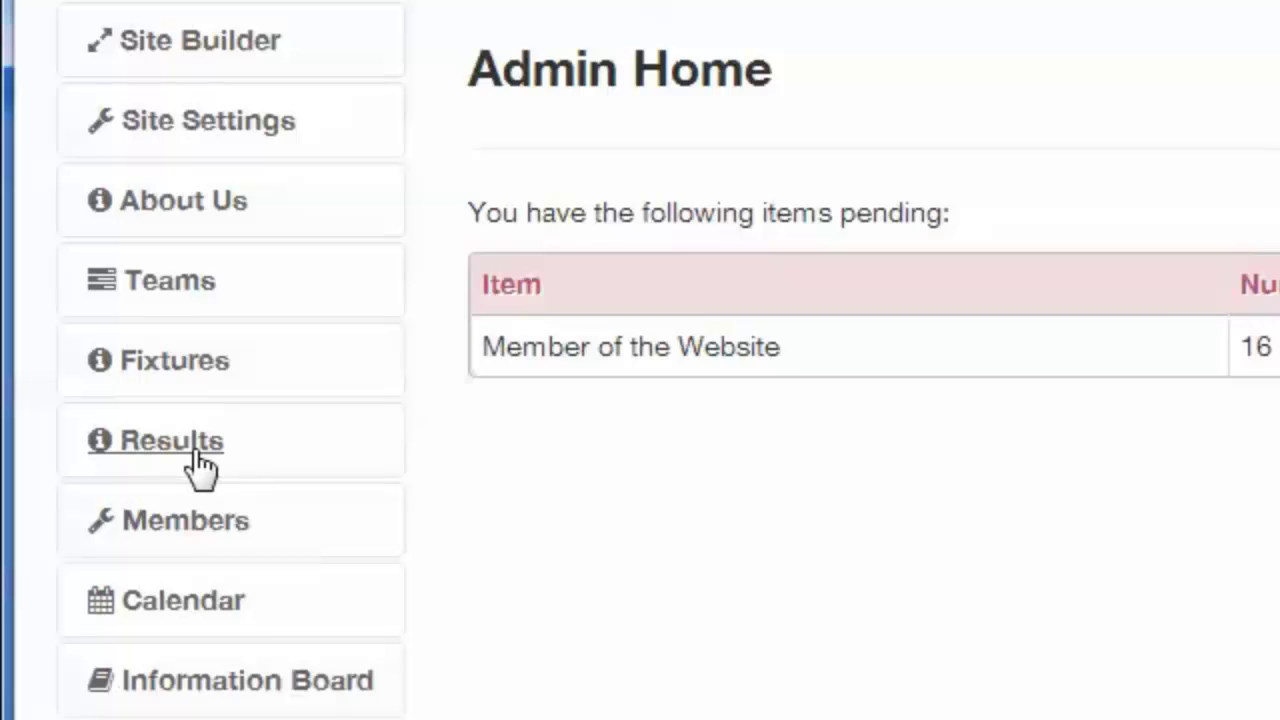
pyautogui.click(200, 465)
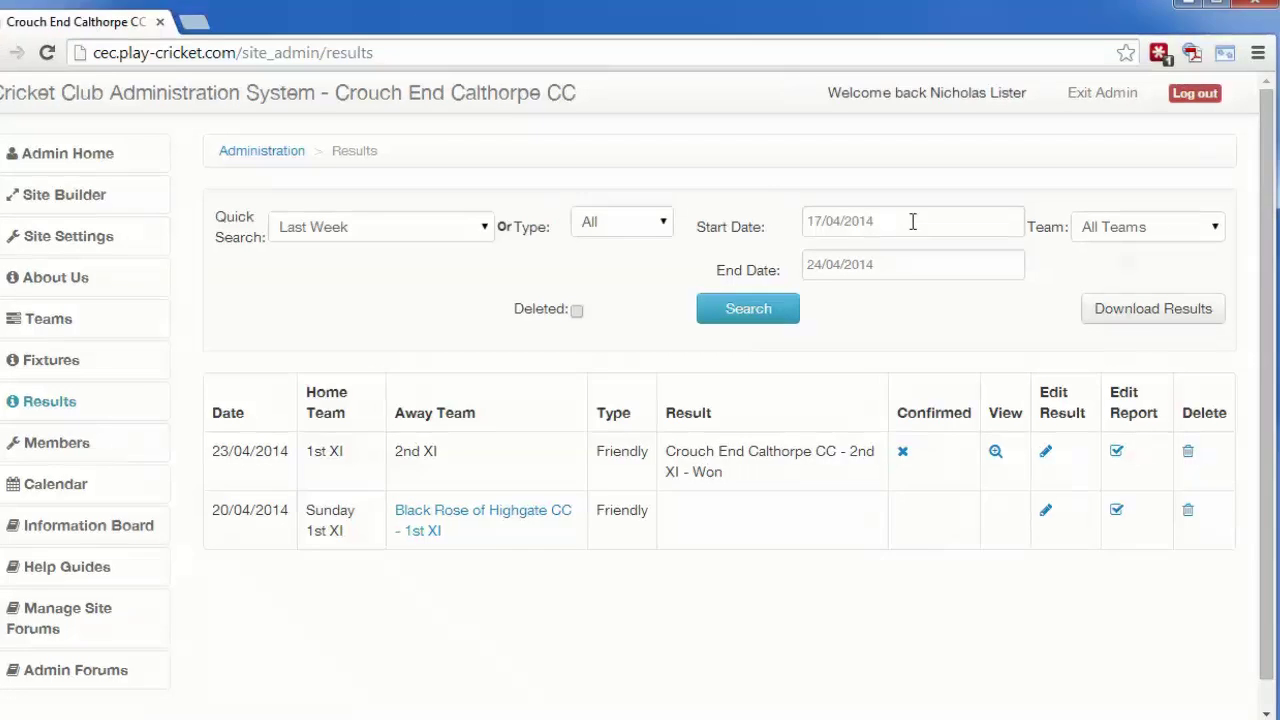
# Set the results filter's start date to 11/07/2013 and run the search.
pyautogui.click(921, 226)
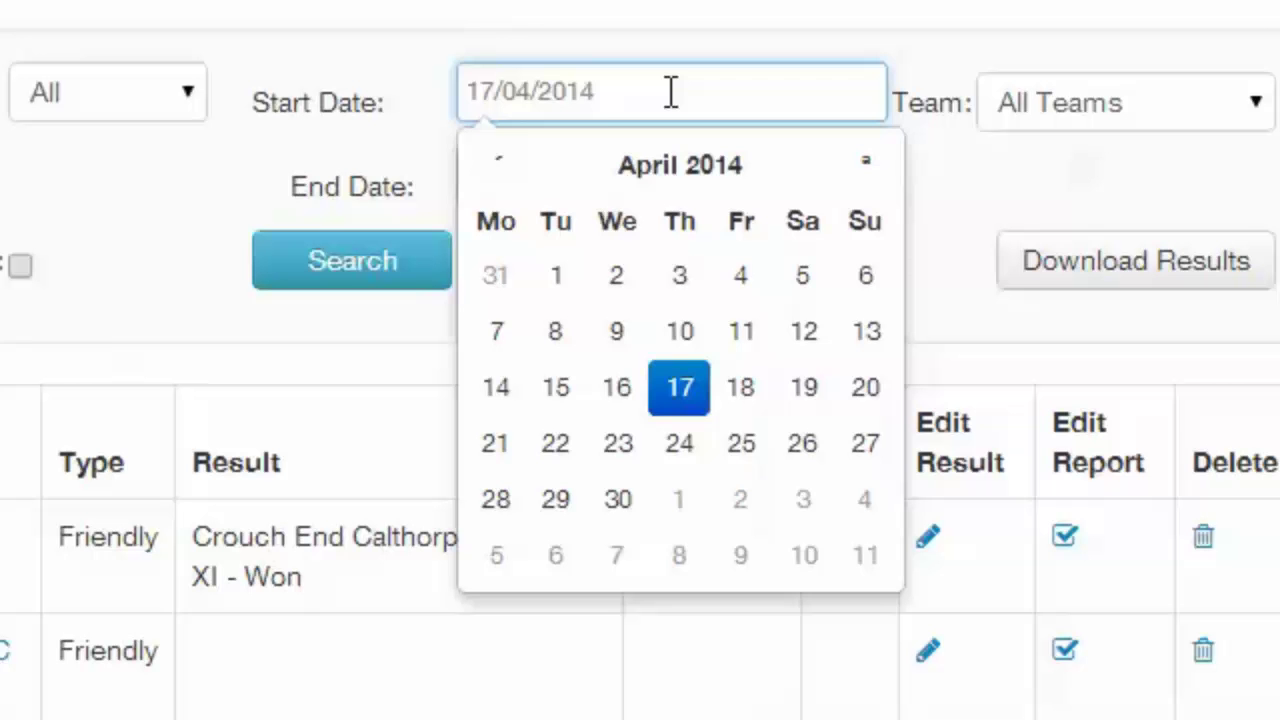
pyautogui.click(494, 180)
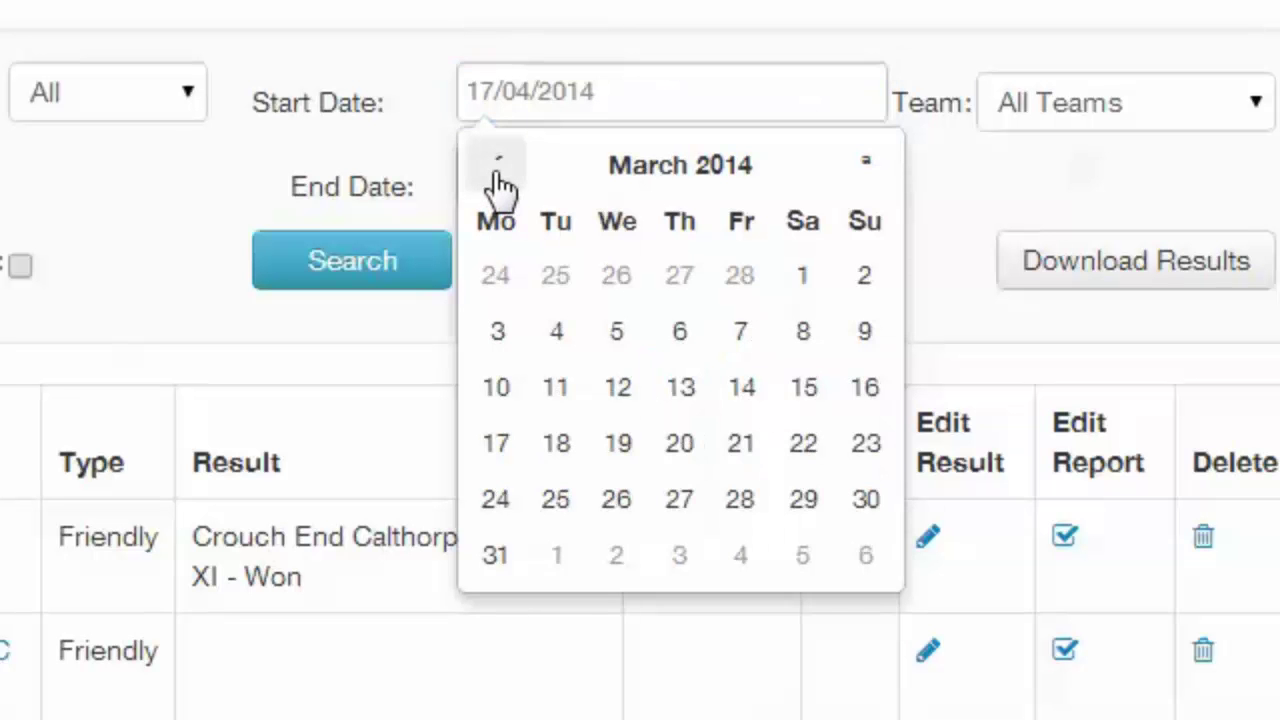
pyautogui.click(494, 180)
pyautogui.click(494, 180)
pyautogui.click(494, 180)
pyautogui.click(494, 180)
pyautogui.click(494, 180)
pyautogui.click(497, 180)
pyautogui.click(497, 180)
pyautogui.click(497, 180)
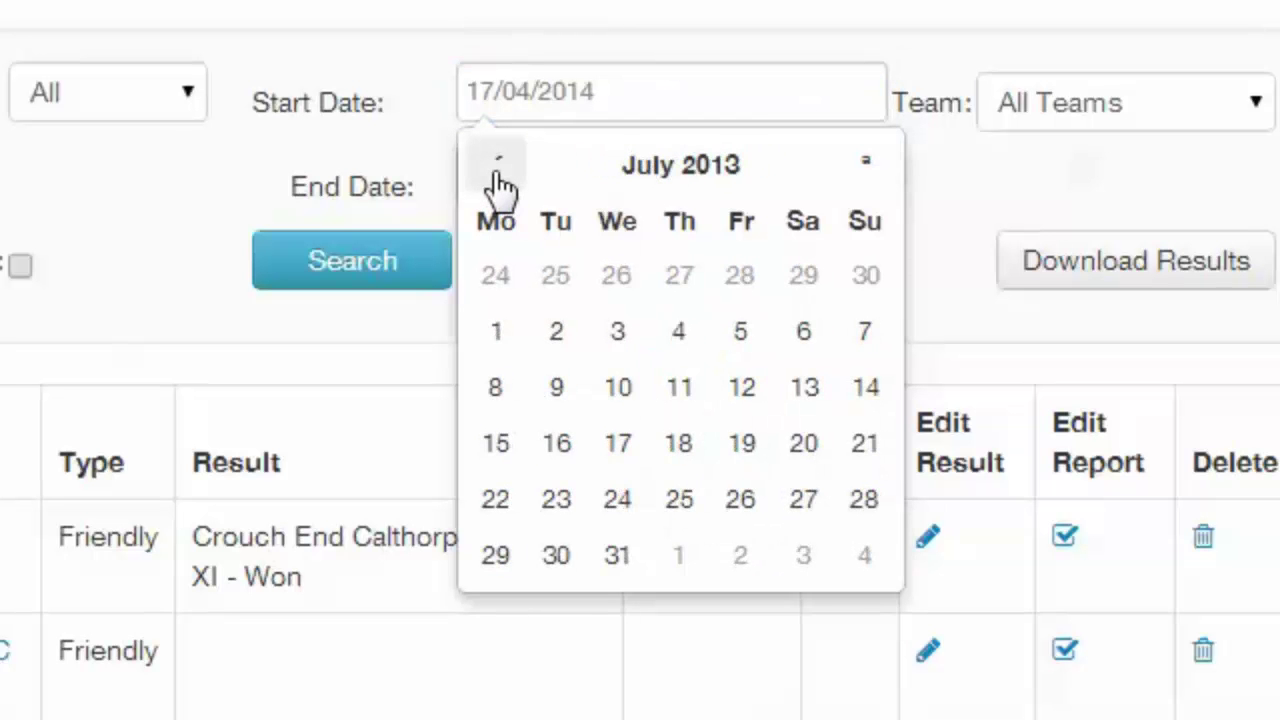
pyautogui.click(679, 392)
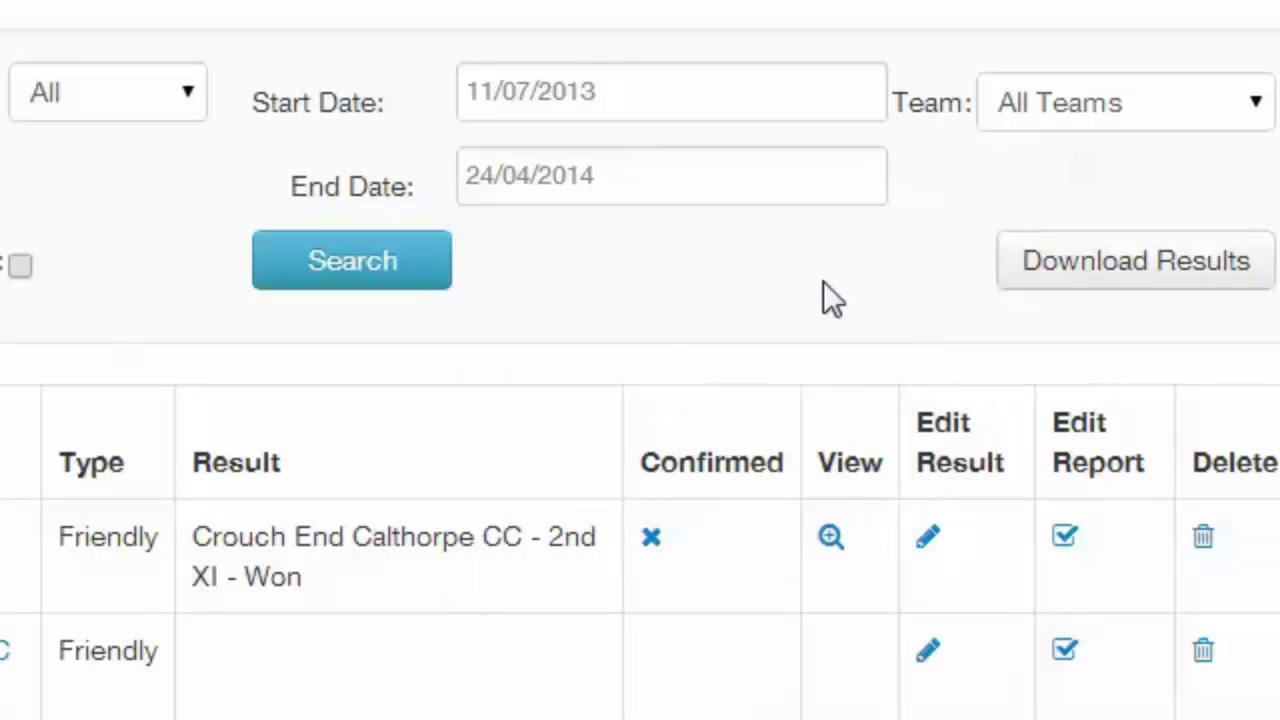
pyautogui.click(360, 278)
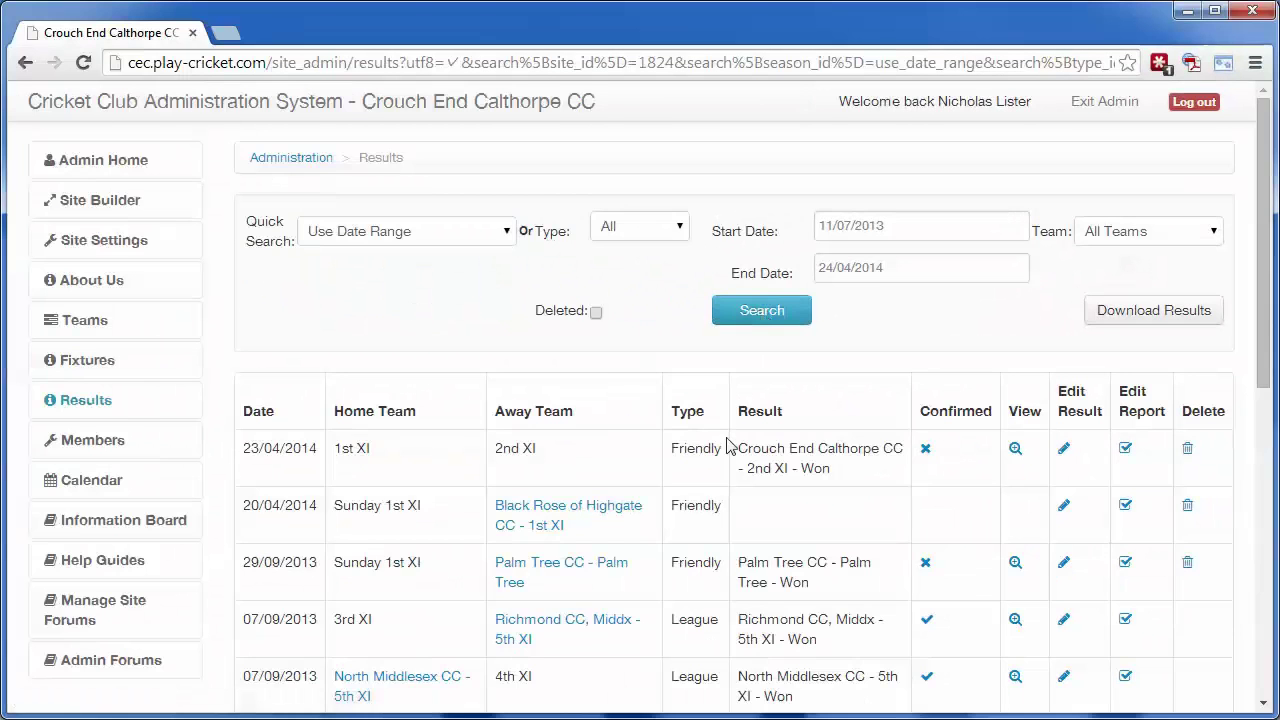
# Open the 23/04/2014 friendly between the 1st XI and 2nd XI for result editing and save its match summary.
pyautogui.scroll(-5, 726, 446)
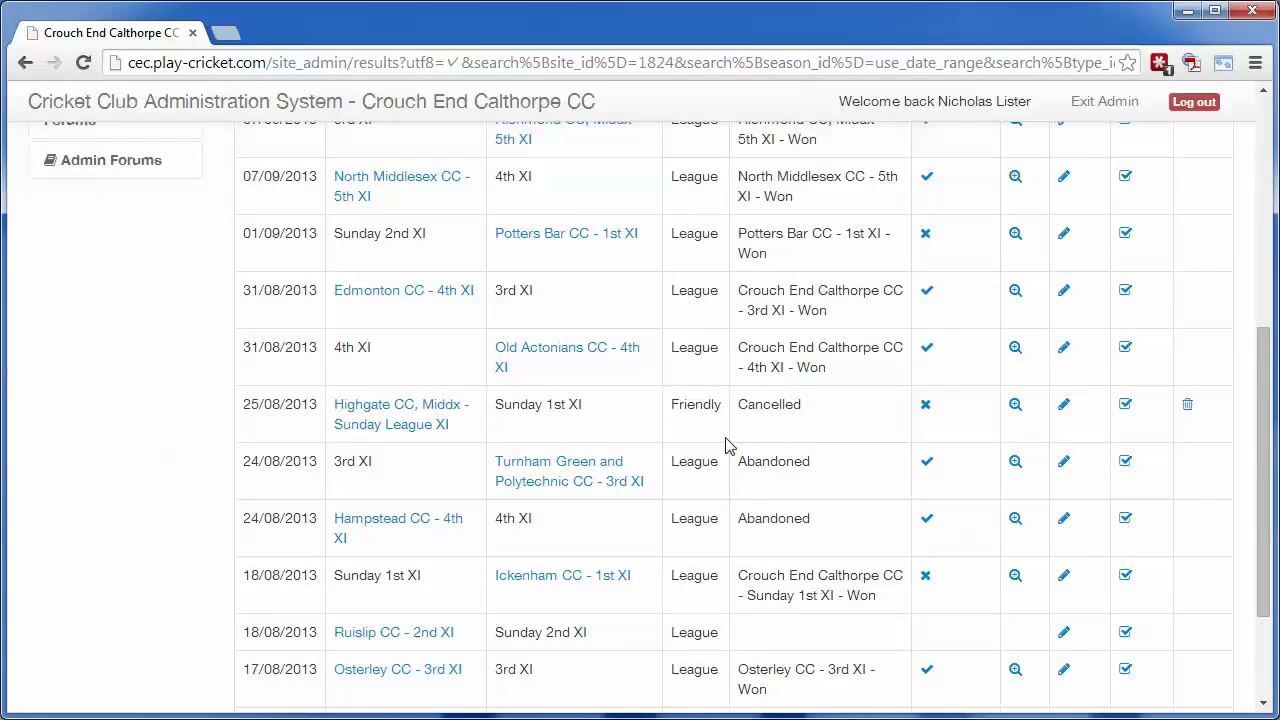
pyautogui.scroll(-3, 726, 446)
pyautogui.scroll(8, 726, 446)
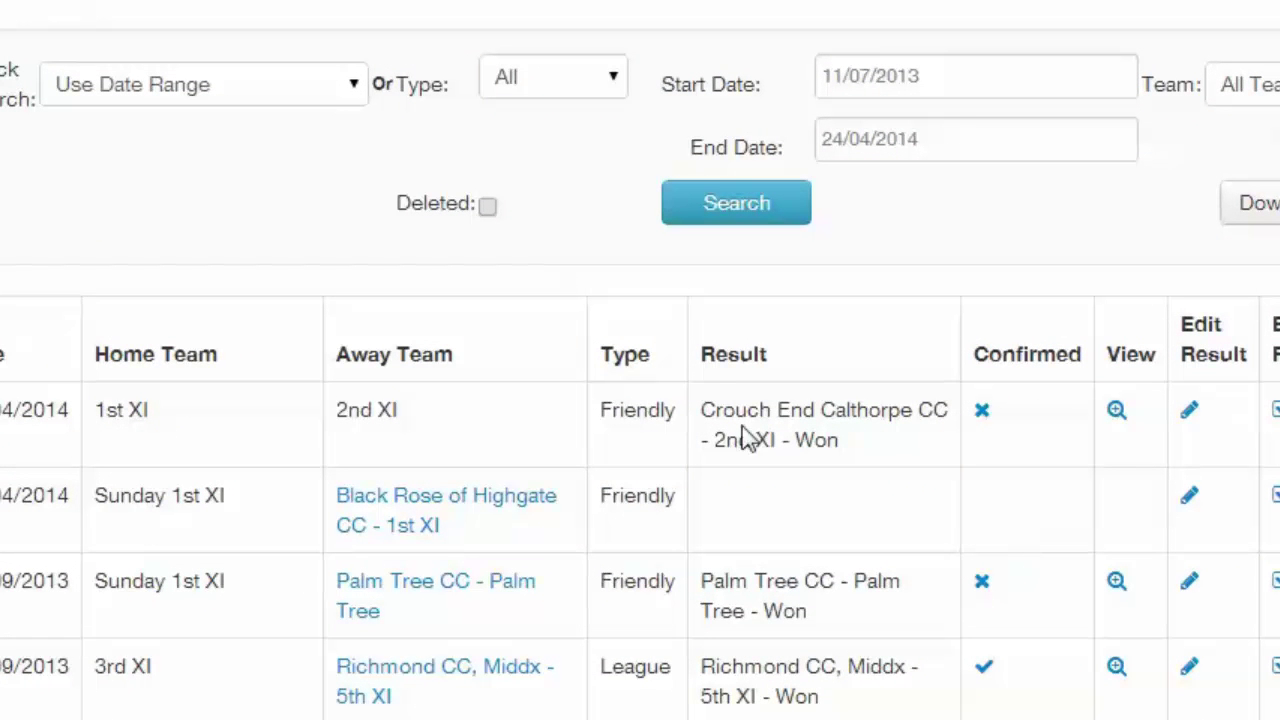
pyautogui.click(1189, 413)
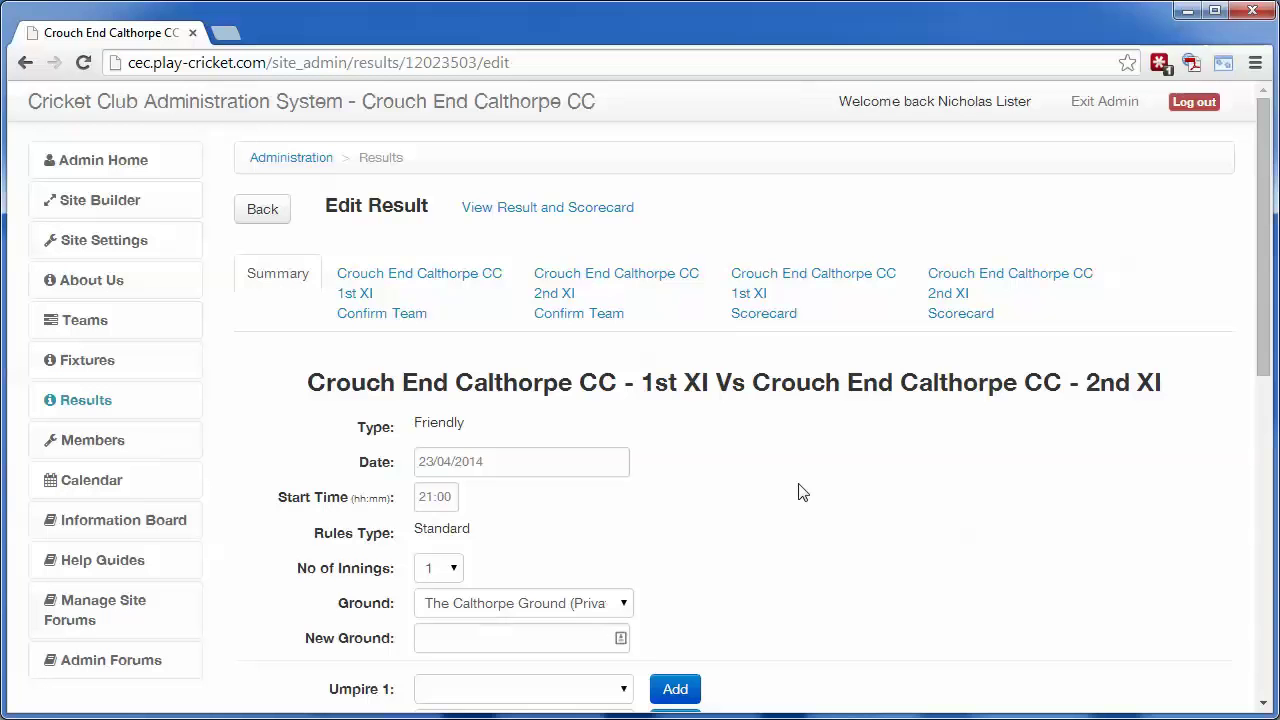
pyautogui.scroll(-7, 800, 491)
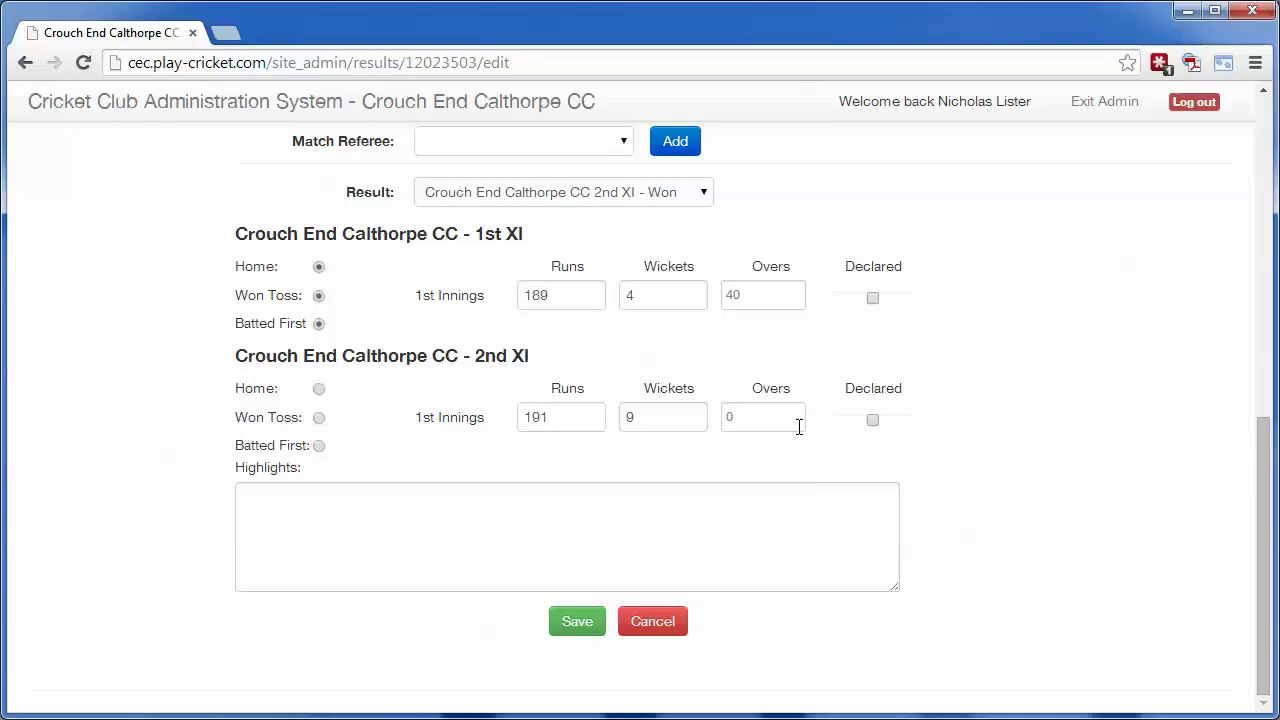
pyautogui.click(729, 417)
pyautogui.click(990, 484)
pyautogui.click(577, 622)
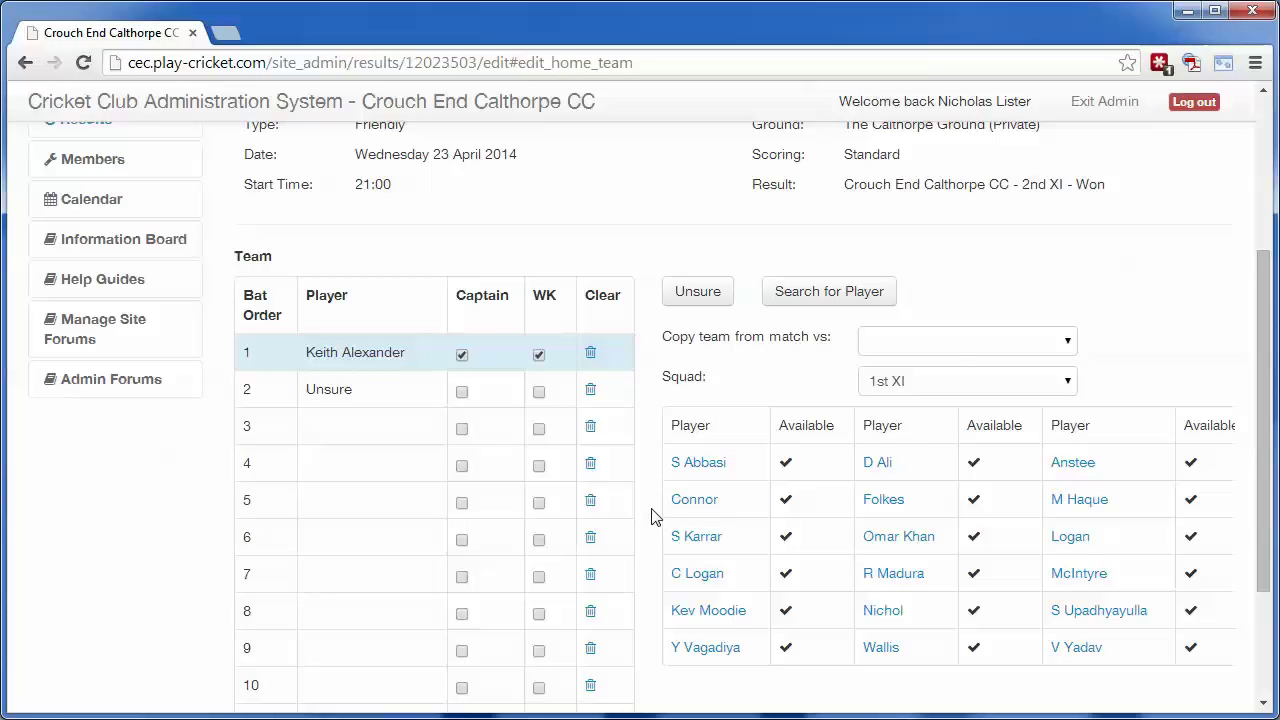
# Fill batting position 3 of the 1st XI team with an Unsure player.
pyautogui.scroll(-1, 645, 517)
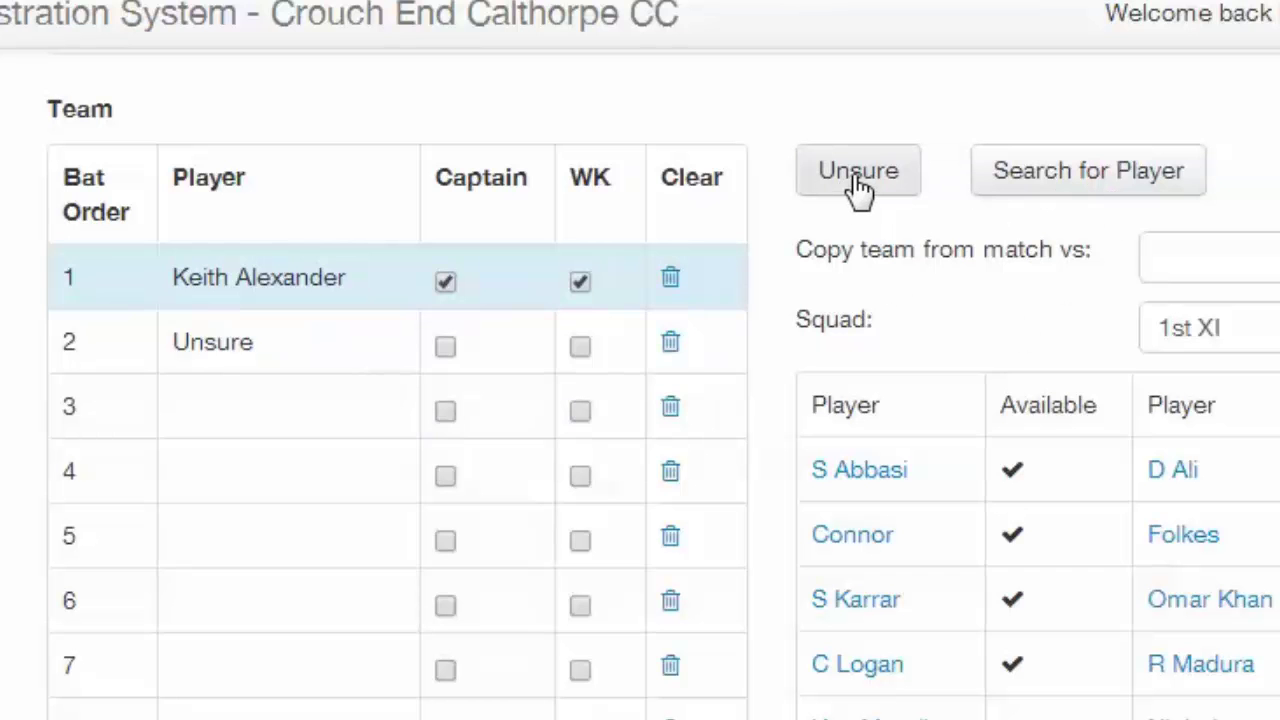
pyautogui.click(244, 422)
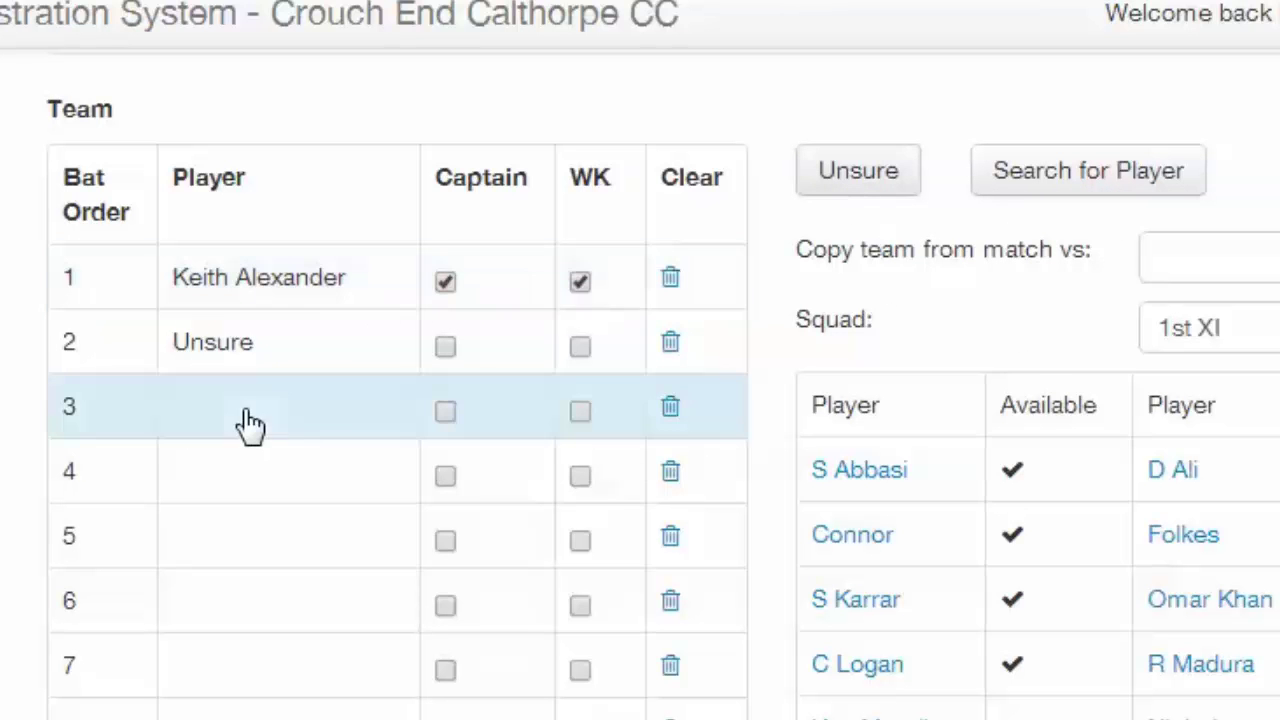
pyautogui.click(870, 190)
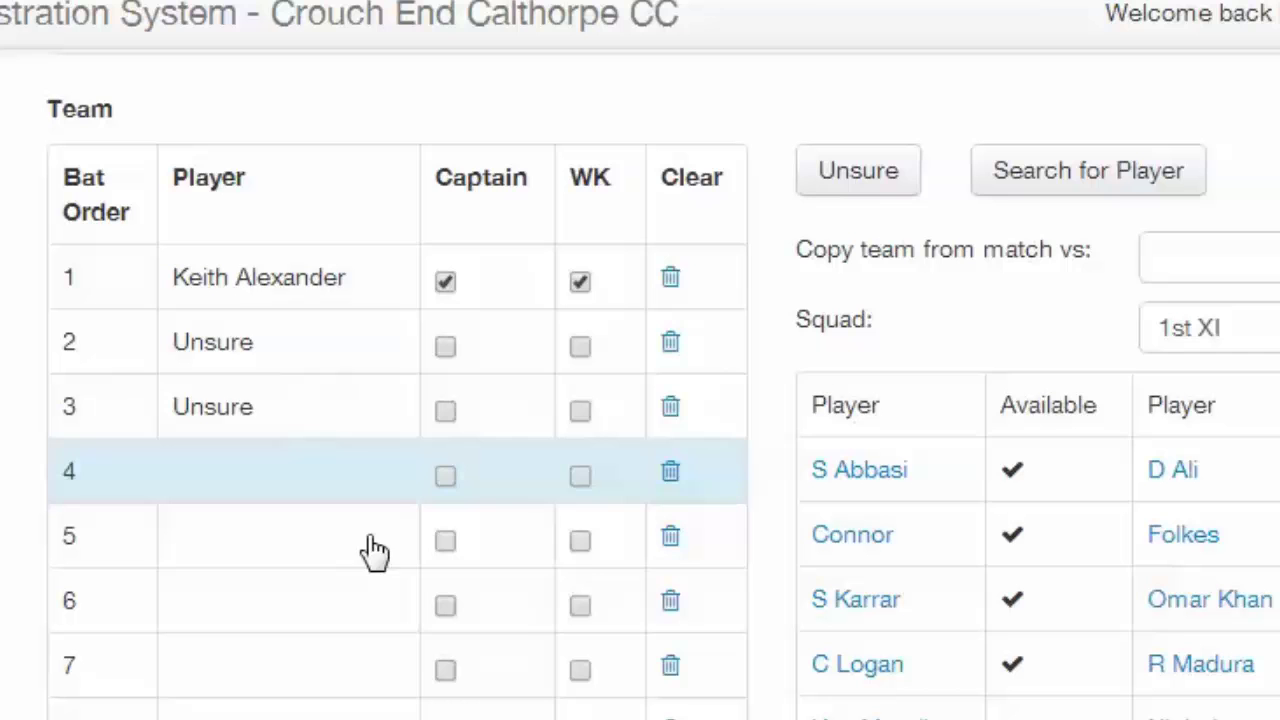
# Search the club members by the player's surname and pick the third match for batting position 4.
pyautogui.click(1090, 172)
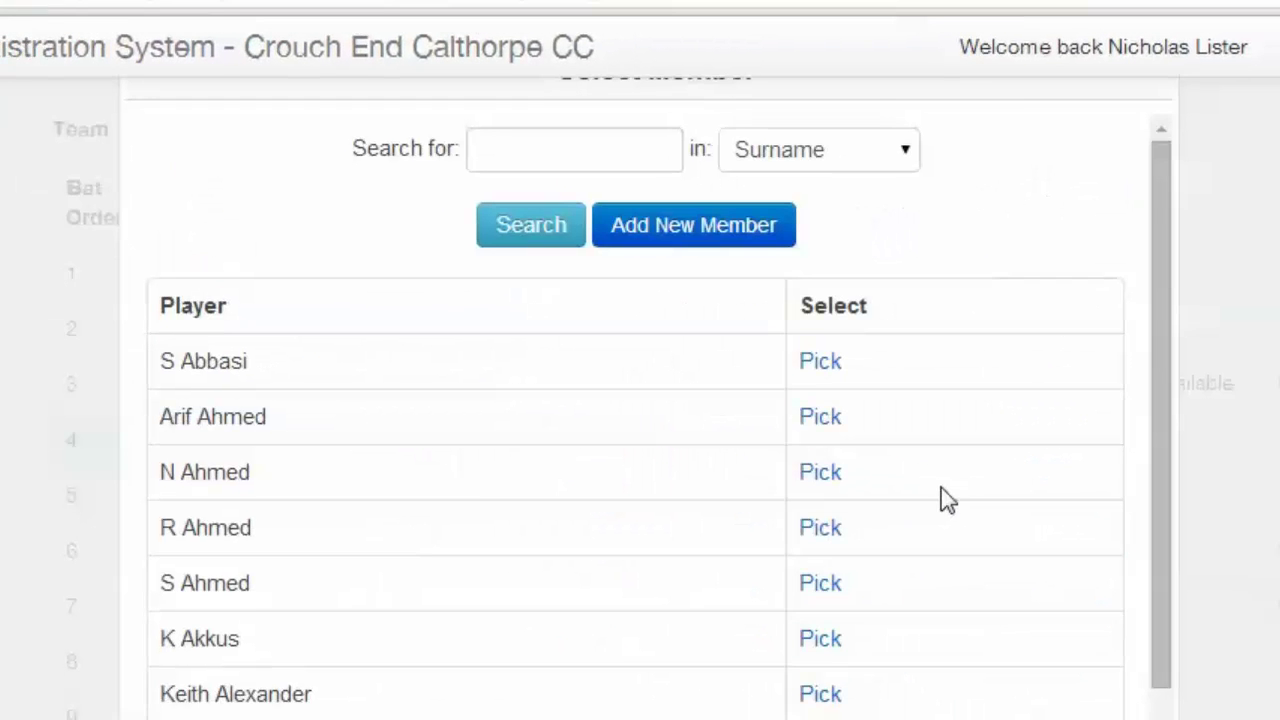
pyautogui.click(535, 141)
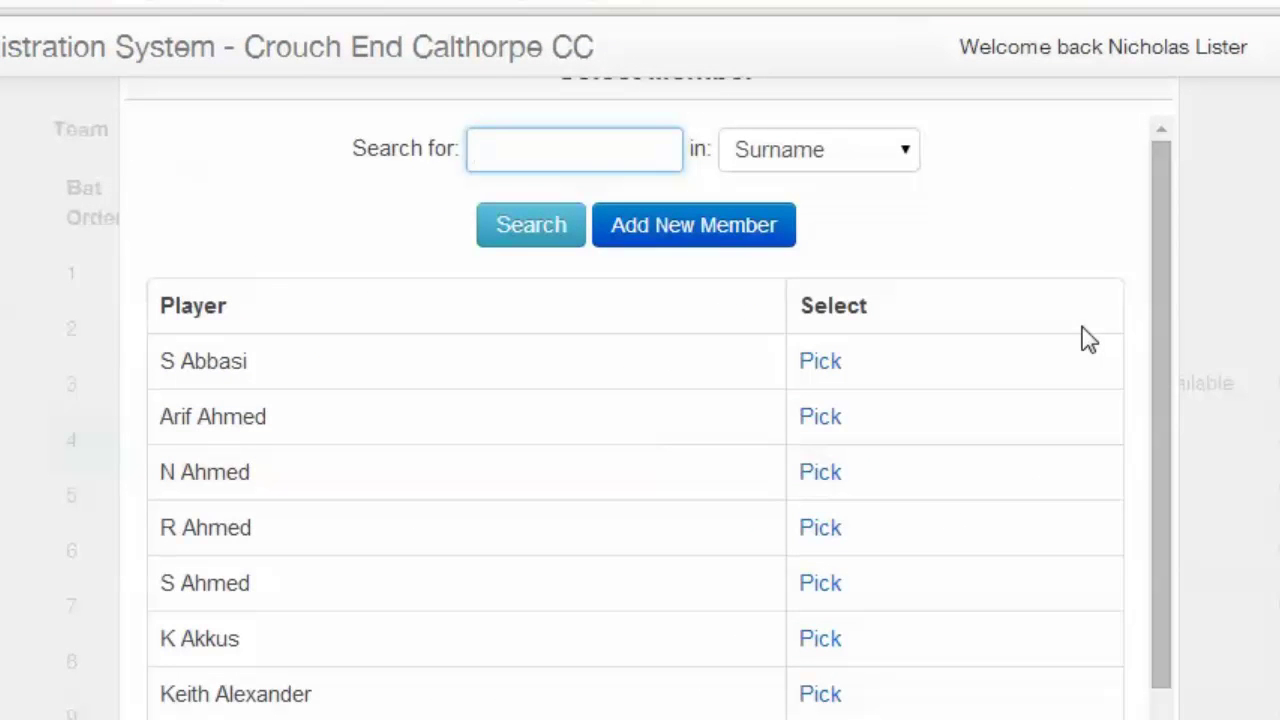
pyautogui.write('Ahmed')
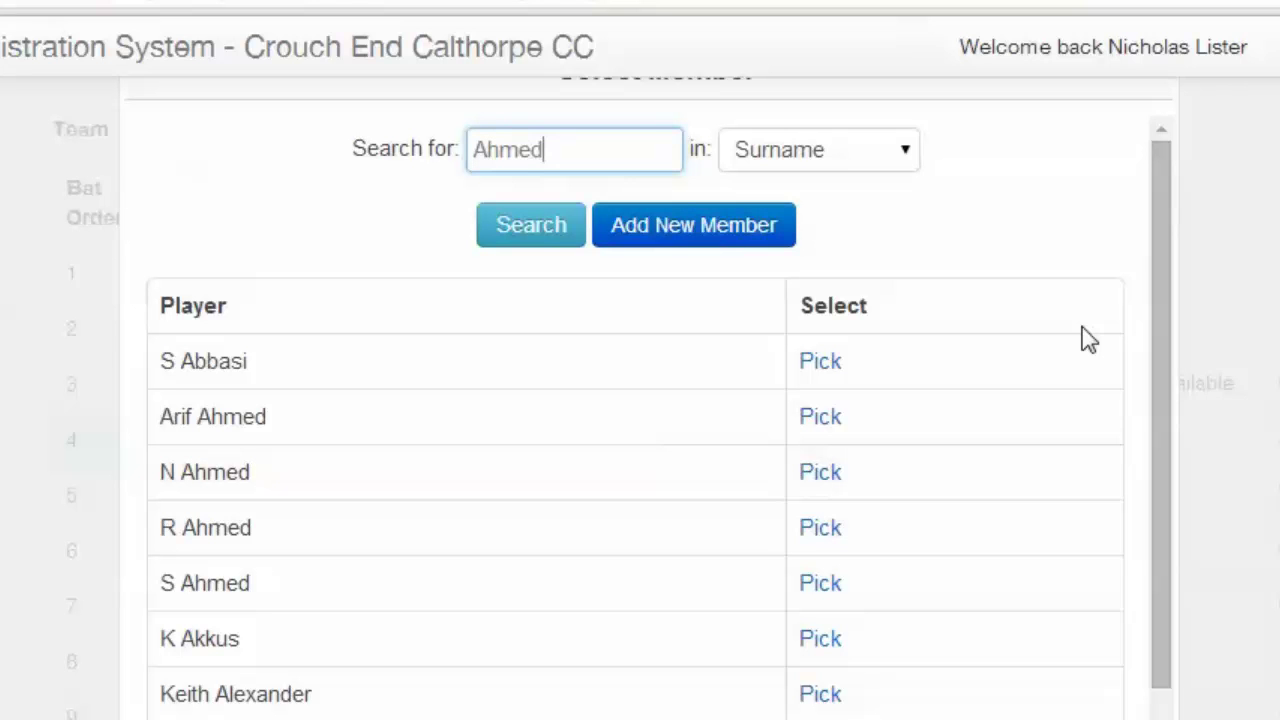
pyautogui.click(532, 240)
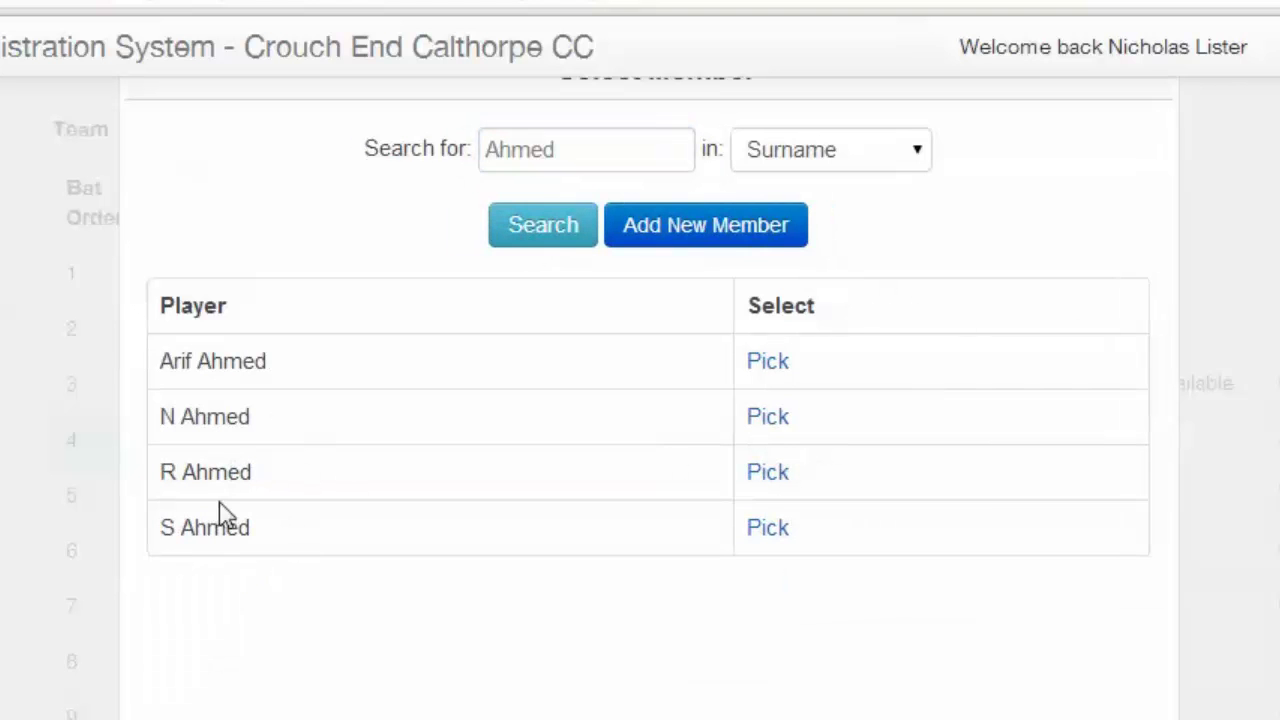
pyautogui.click(767, 473)
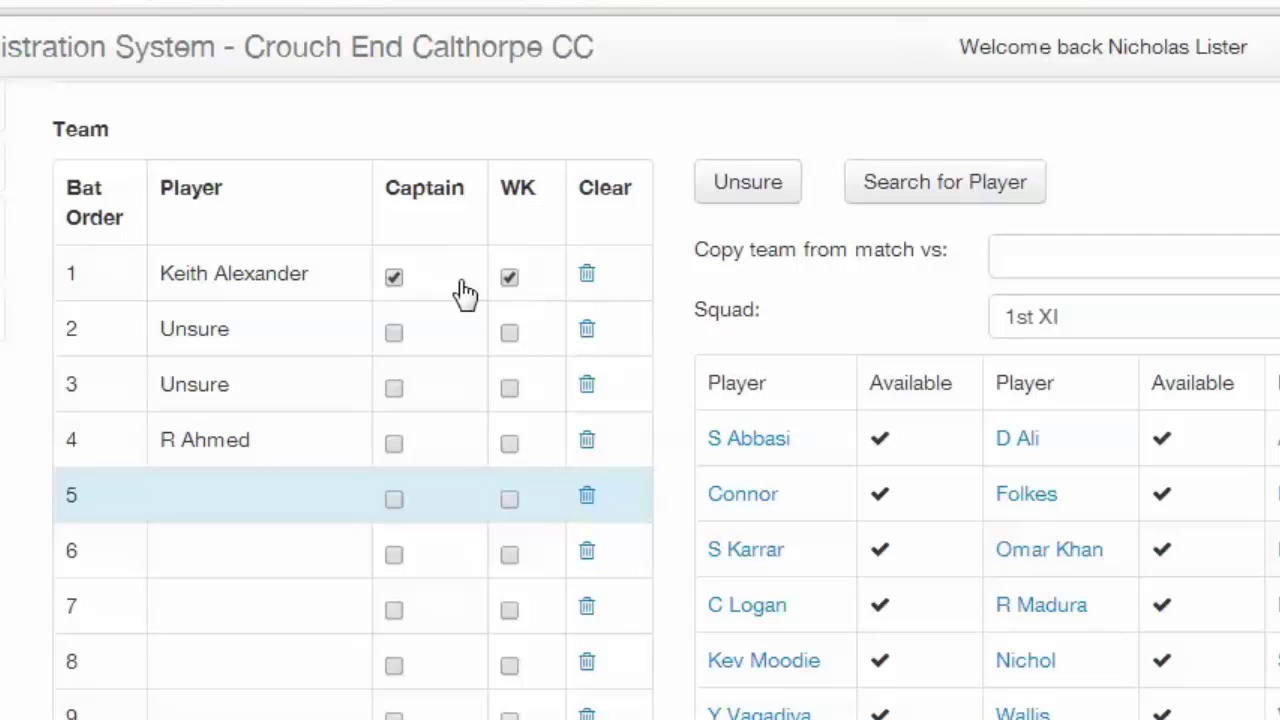
pyautogui.click(509, 279)
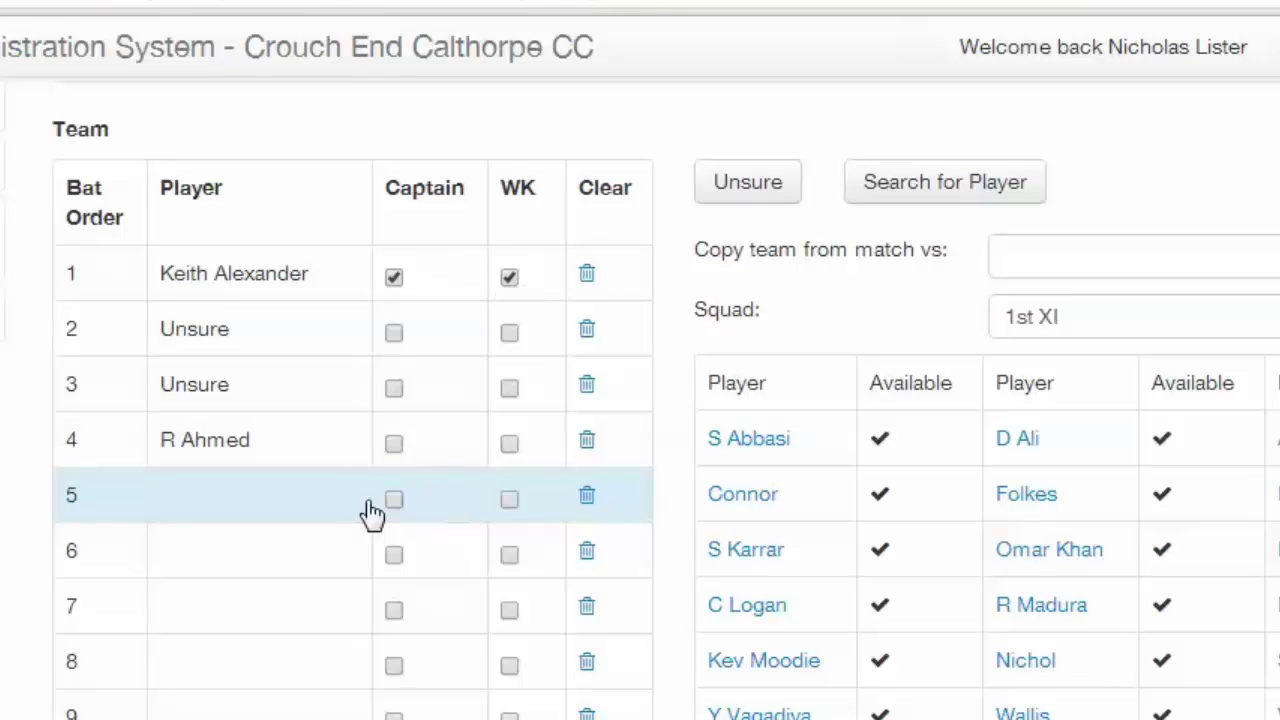
# Search the club members by surname for the batting position 5 player and open the form for adding a new member.
pyautogui.click(906, 190)
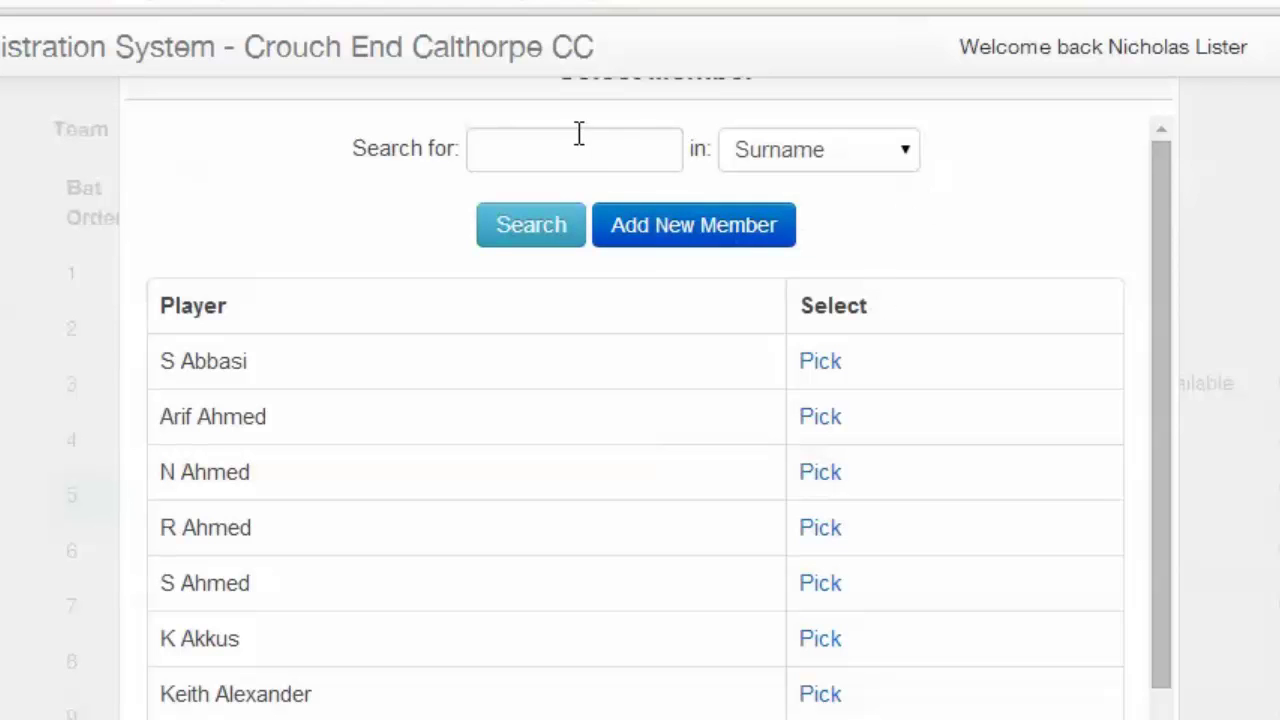
pyautogui.click(631, 147)
pyautogui.write('G')
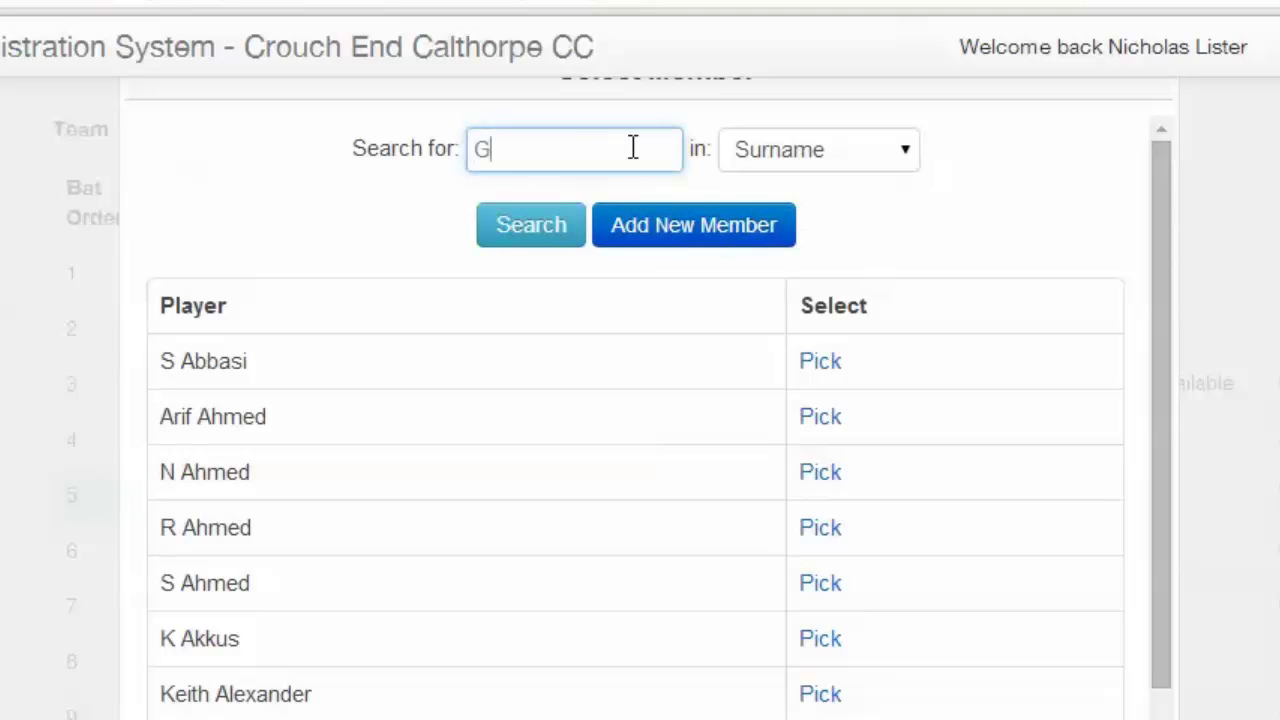
pyautogui.write('ilgeam')
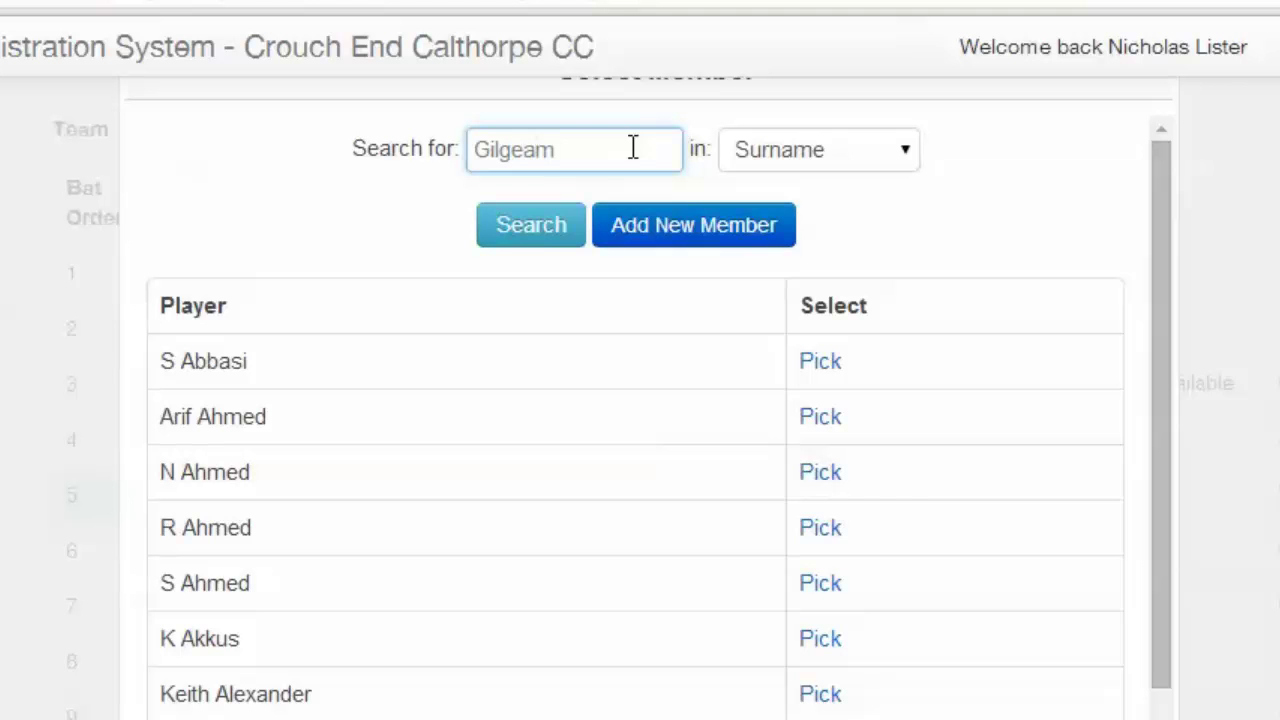
pyautogui.click(526, 234)
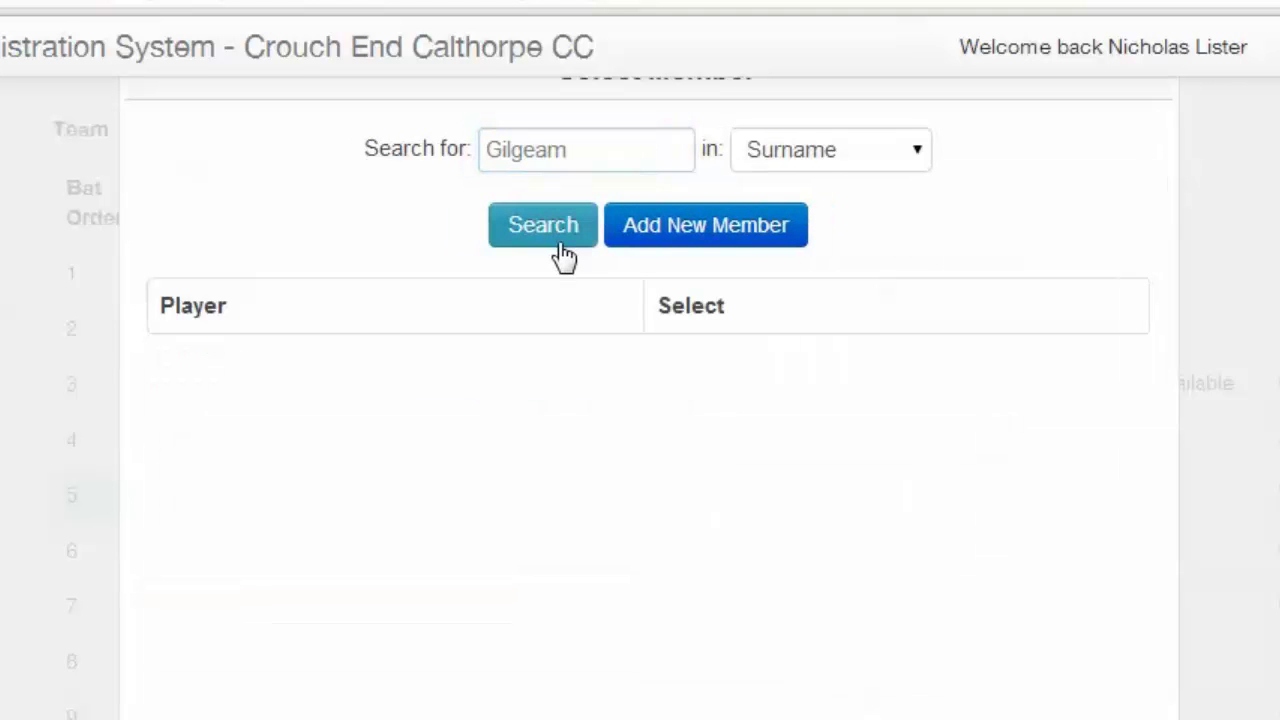
pyautogui.click(694, 228)
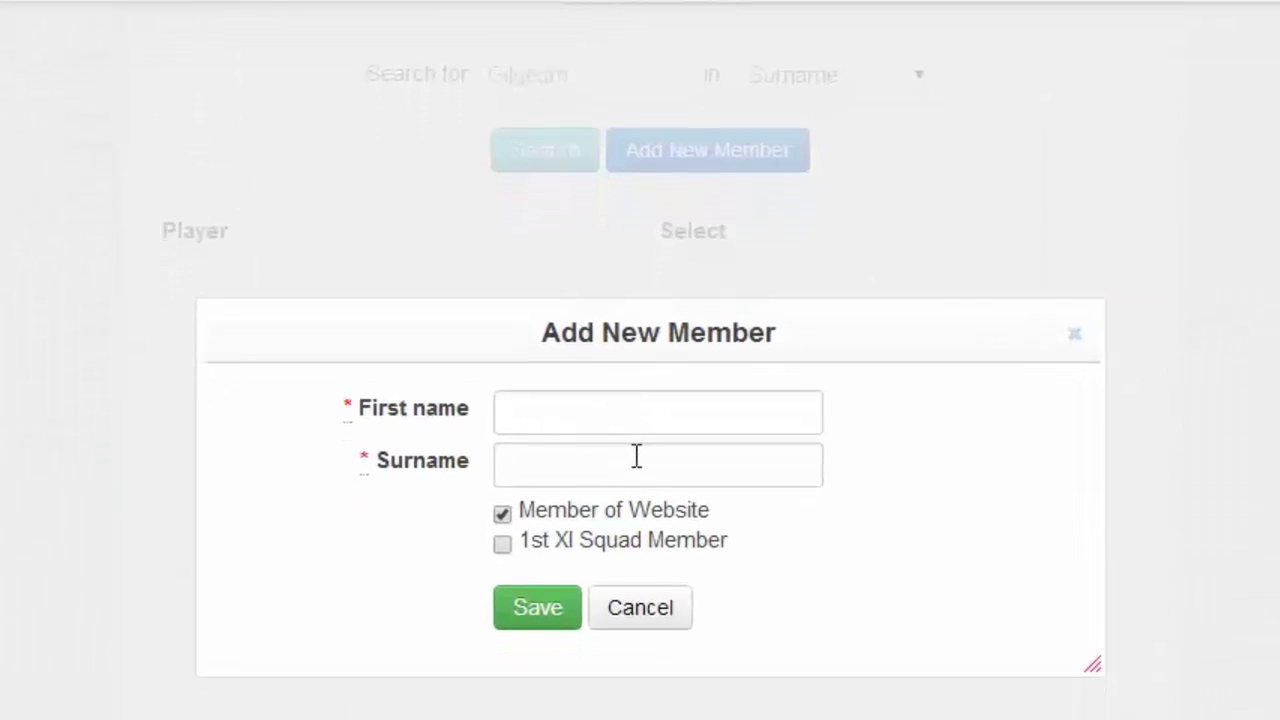